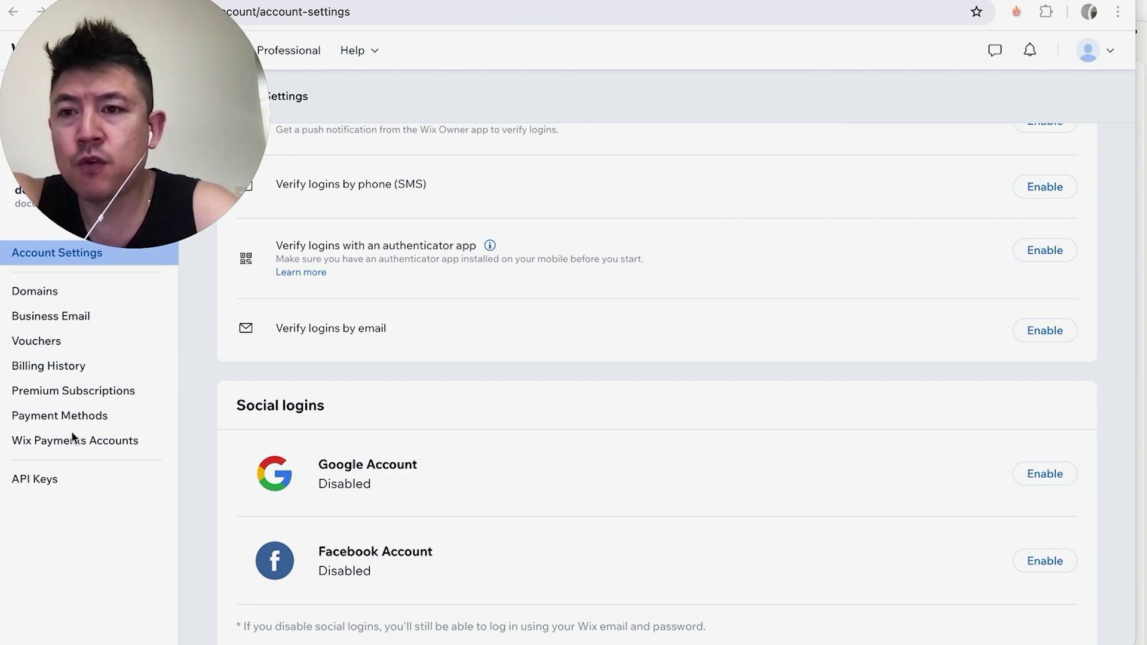
- Open the first domain's Manage DNS Records page from the account's Domains list
left_click(36, 293)
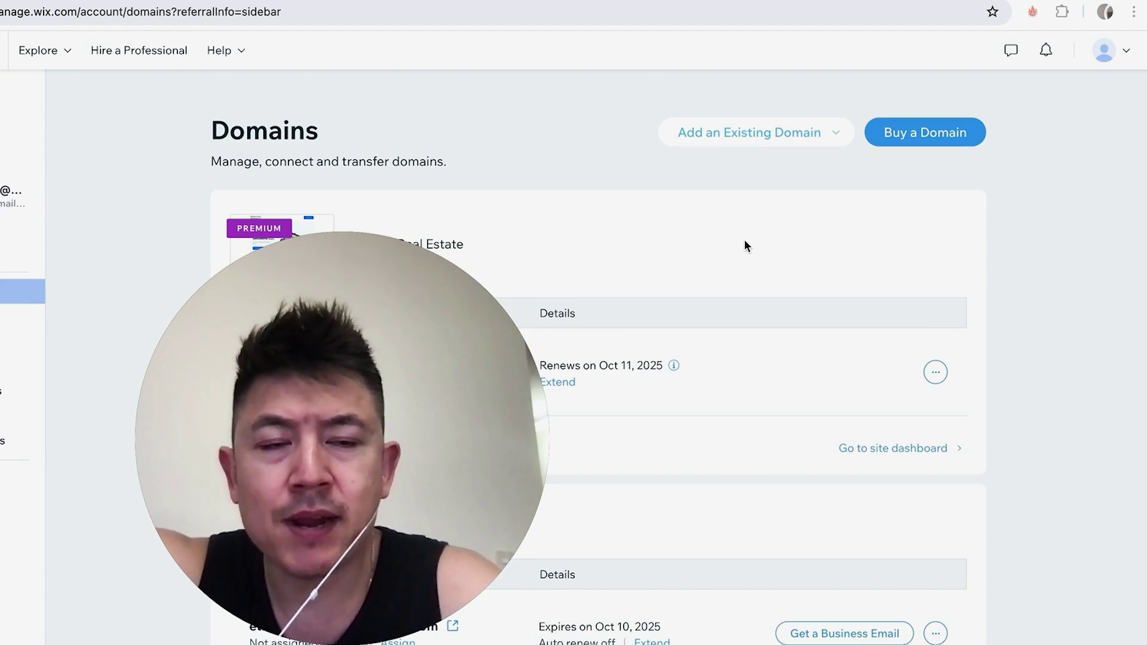
left_click(939, 371)
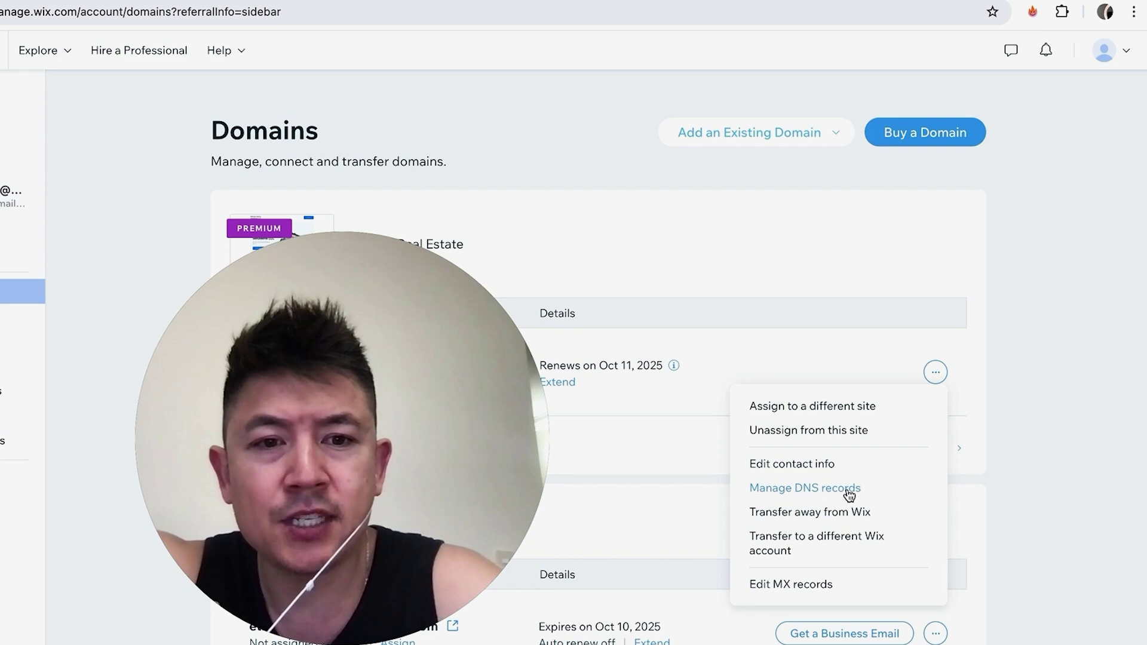
left_click(914, 494)
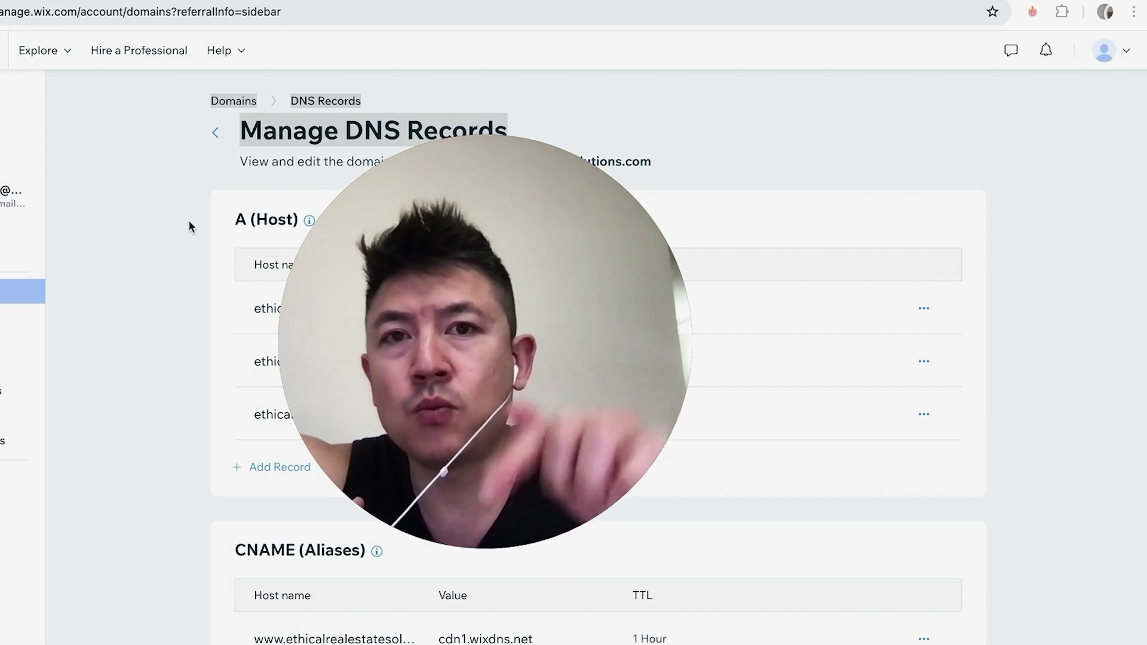
left_click(266, 469)
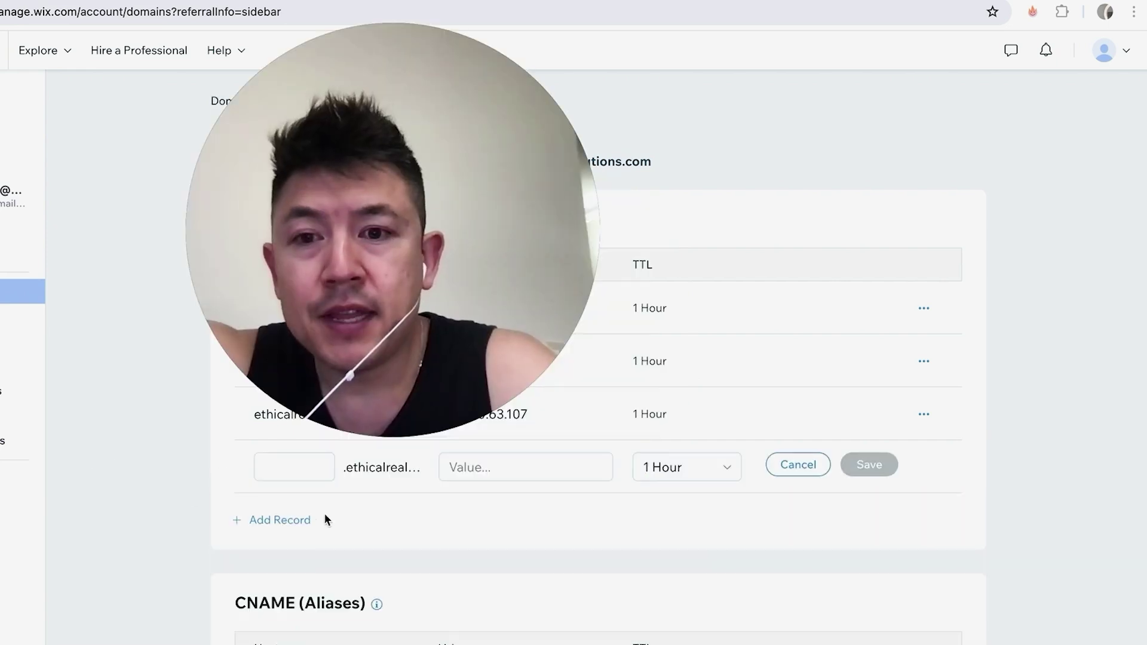